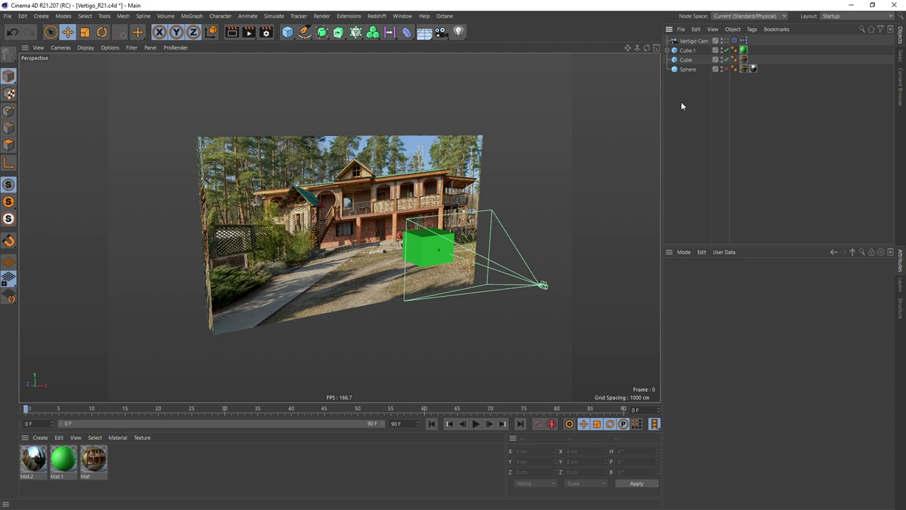
Show the Vertigo Cam's vertigo settings: reference focal length 36, distance back at 0.
left_click(682, 42)
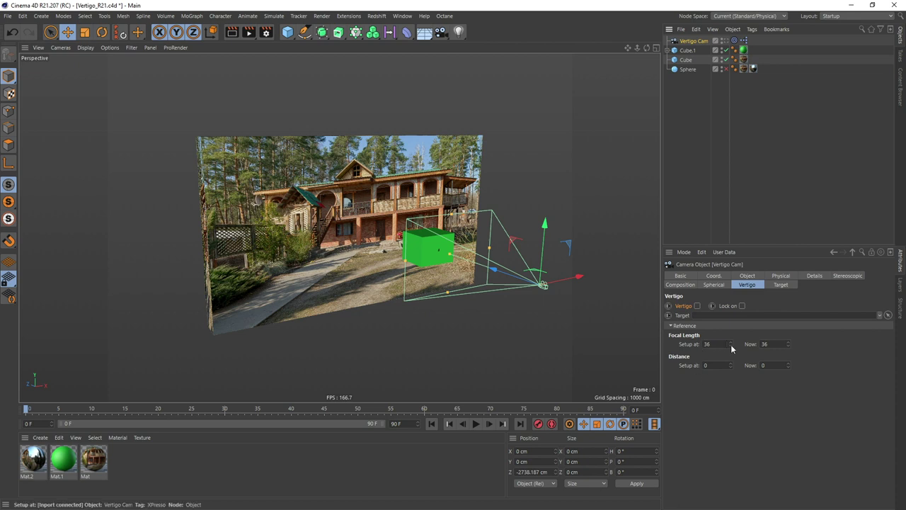
left_click_drag(732, 366, 764, 446)
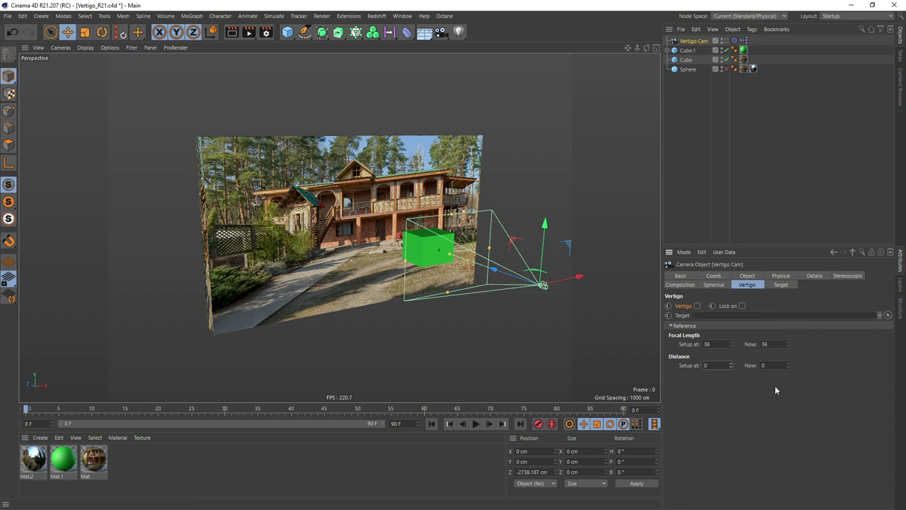
Select the green cube Cube.1 and frame it closely in the viewport.
left_click(687, 149)
left_click_drag(429, 246, 558, 280, "alt")
left_click(420, 253)
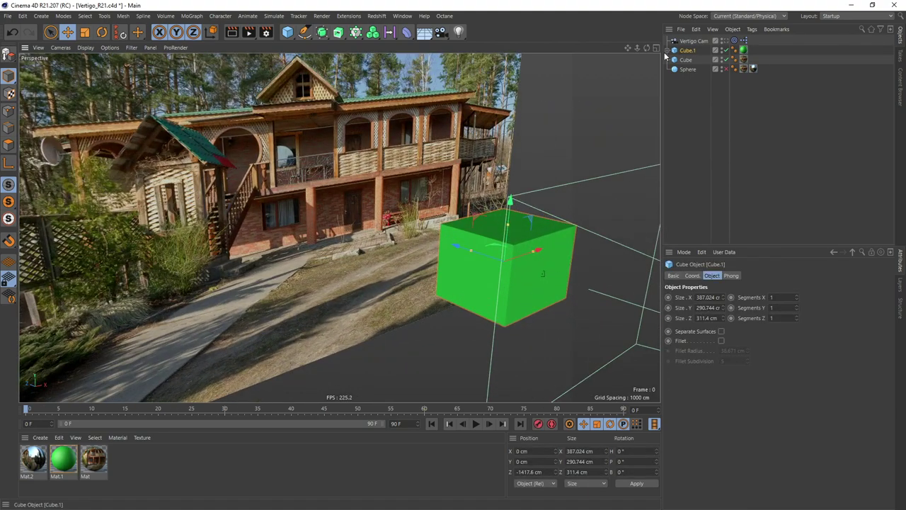
left_click_drag(510, 226, 443, 295, "alt")
scroll(460, 272, "up", 8)
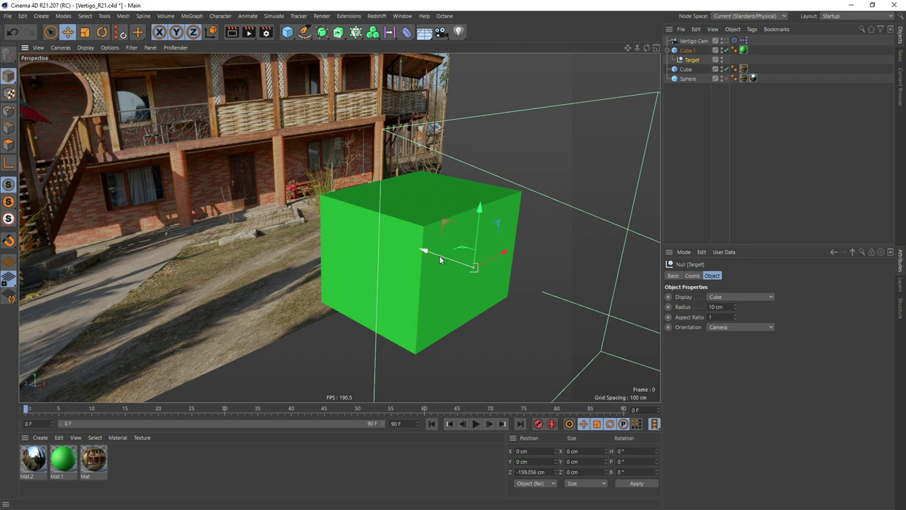
Move the Target null forward to Z −155.001 cm on the green cube's front.
mouse_move(437, 260)
left_mouse_down()
mouse_move(372, 245)
mouse_move(452, 263)
left_mouse_up()
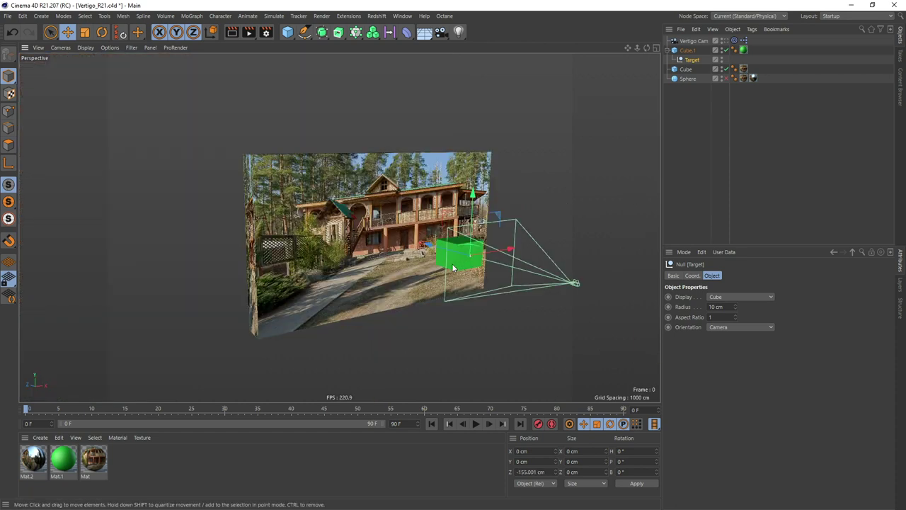
left_click(330, 207)
left_click_drag(330, 207, 295, 256, "alt")
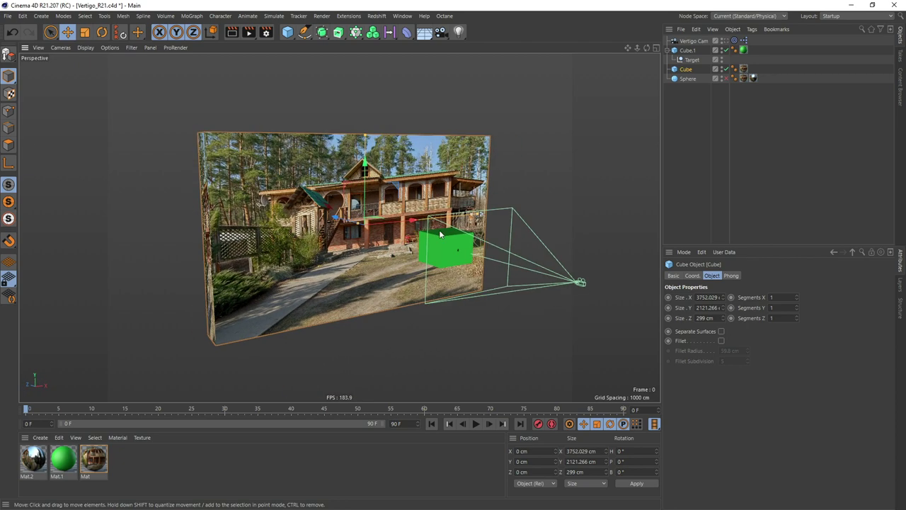
Open a new view panel and dock it as a second Perspective view beside the main one.
left_click(402, 15)
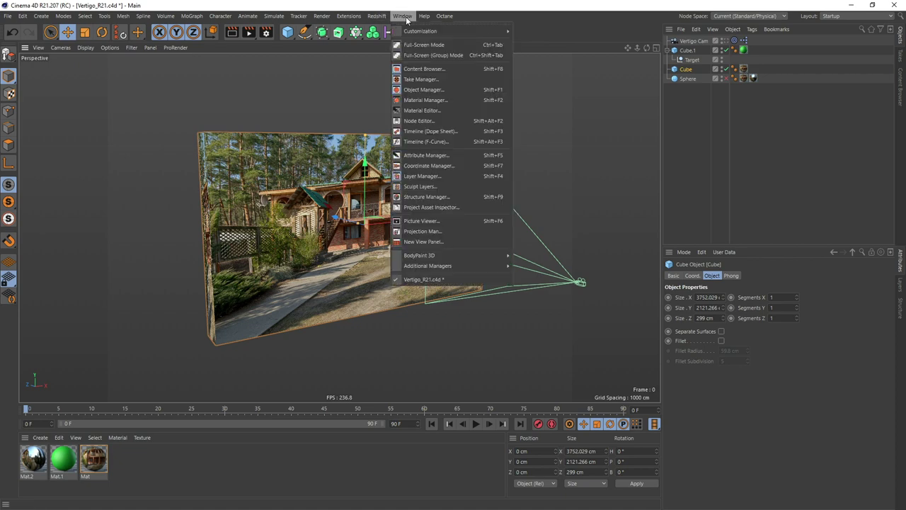
left_click(428, 243)
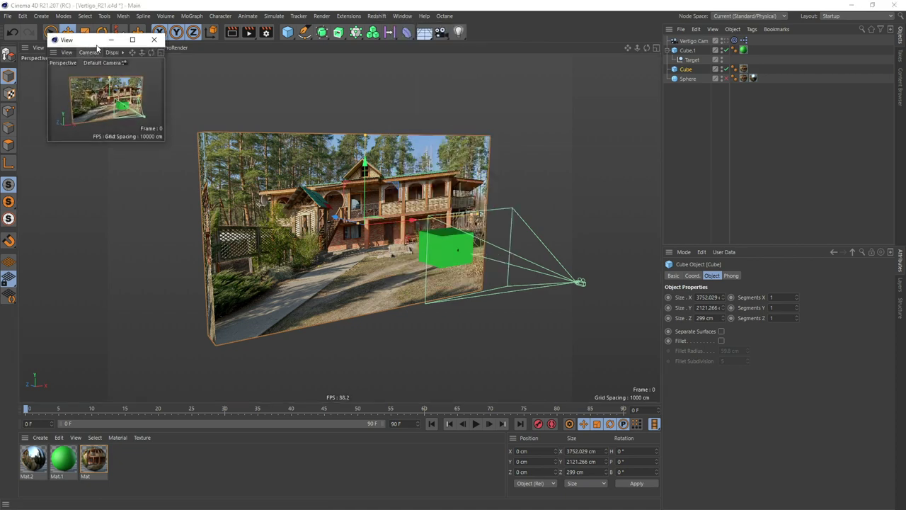
left_click_drag(33, 180, 31, 189)
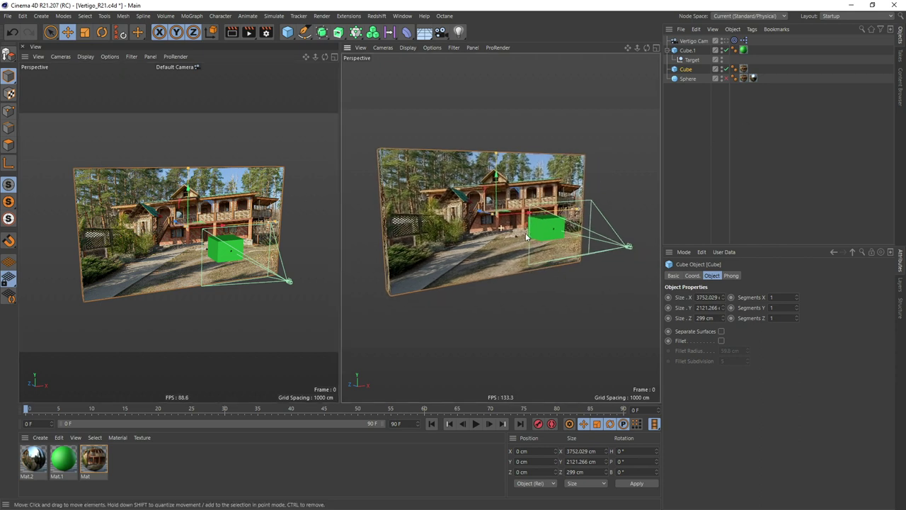
middle_click_drag(550, 240, 527, 228, "alt")
left_click(734, 41)
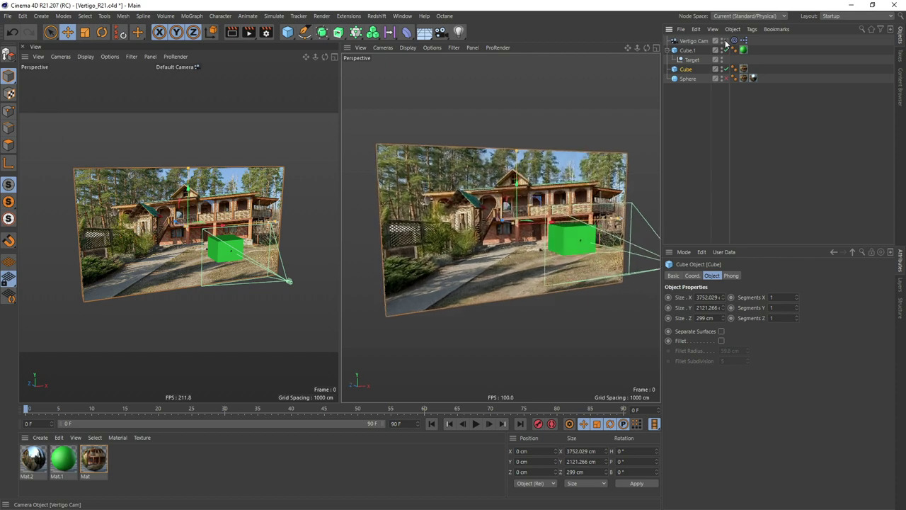
View through the Vertigo Cam and enable a 3-cell magenta composition grid.
left_click(686, 42)
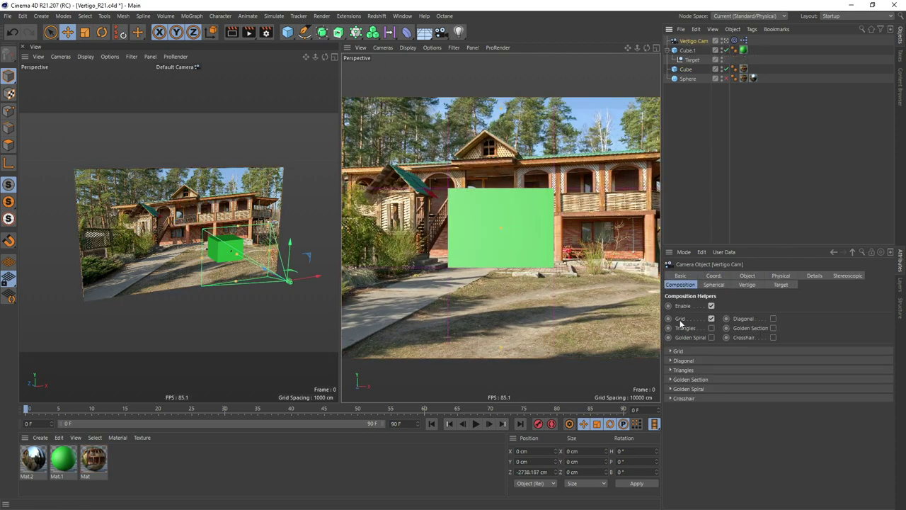
left_click(681, 350)
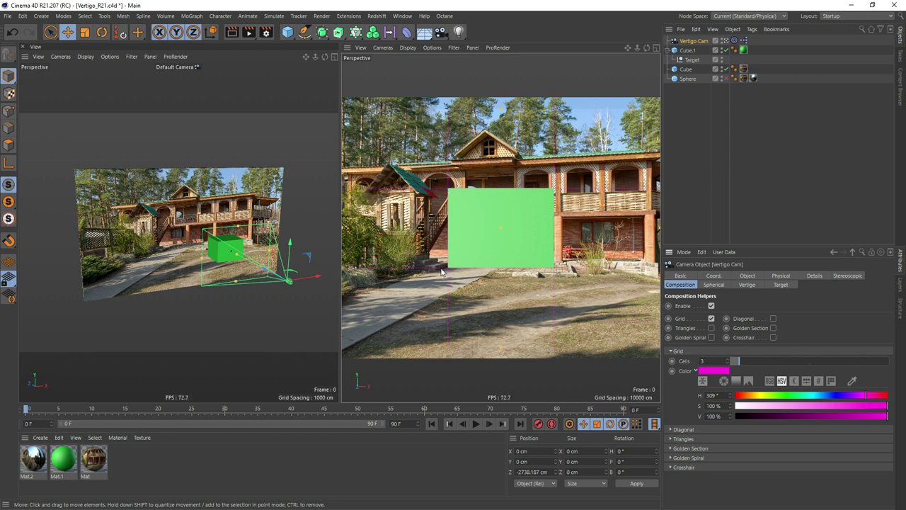
Link the Target null into the Vertigo Cam's vertigo Target field.
left_click(692, 119)
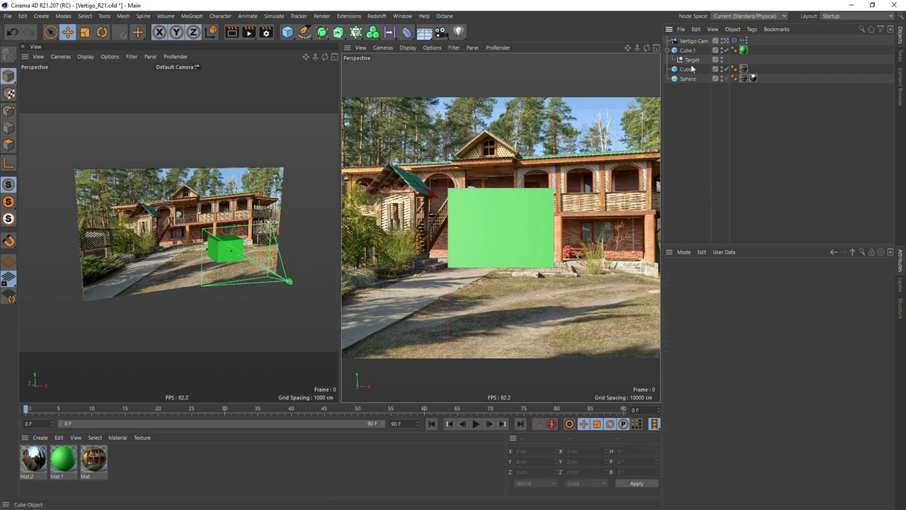
left_click(689, 41)
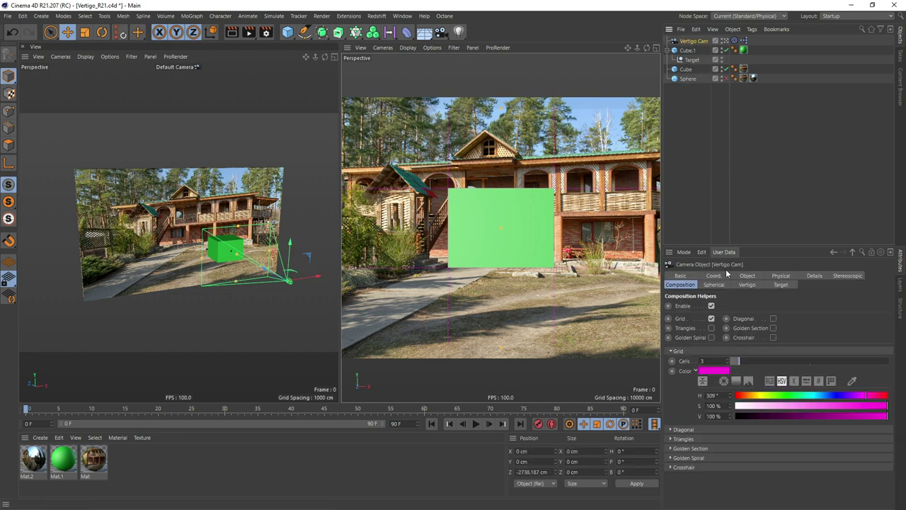
left_click(749, 284)
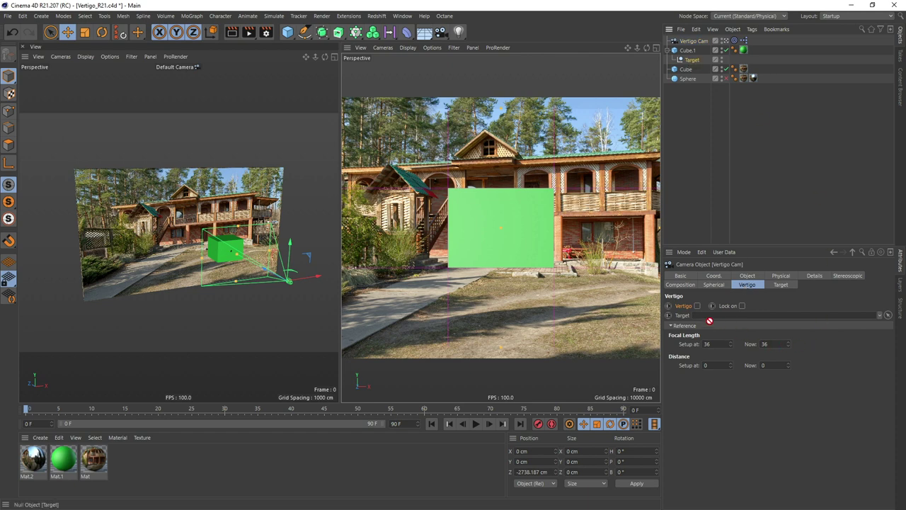
left_click_drag(702, 319, 701, 320)
Adjust the camera in the views so the reference distance reads 1191.533.
left_click_drag(195, 262, 302, 296, "alt")
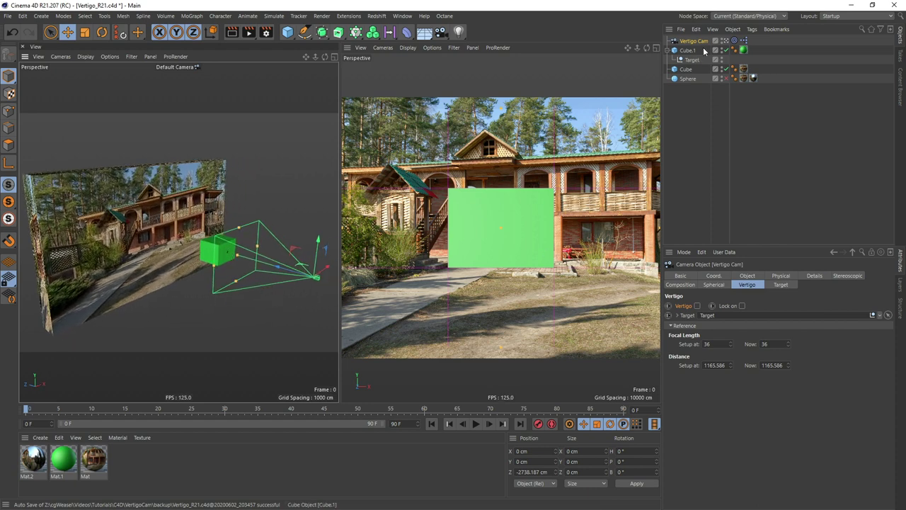
scroll(514, 241, "down", 5)
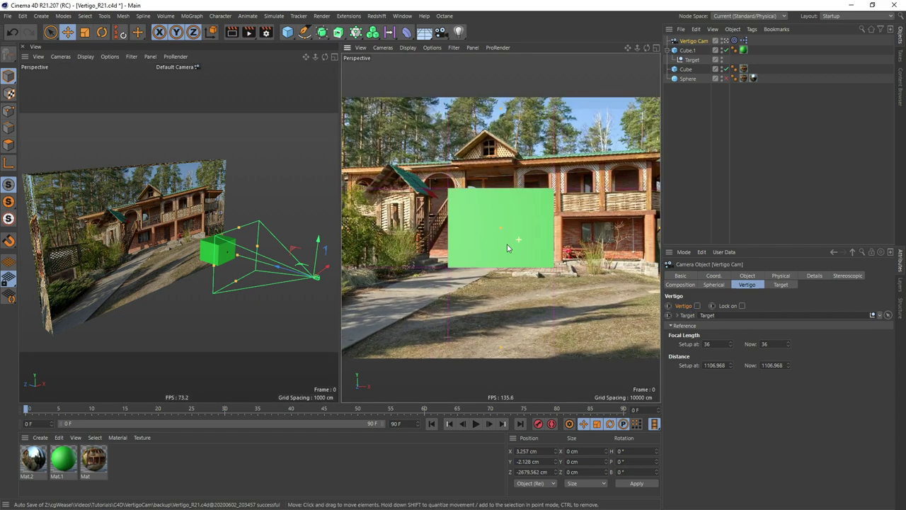
scroll(504, 248, "up", 5)
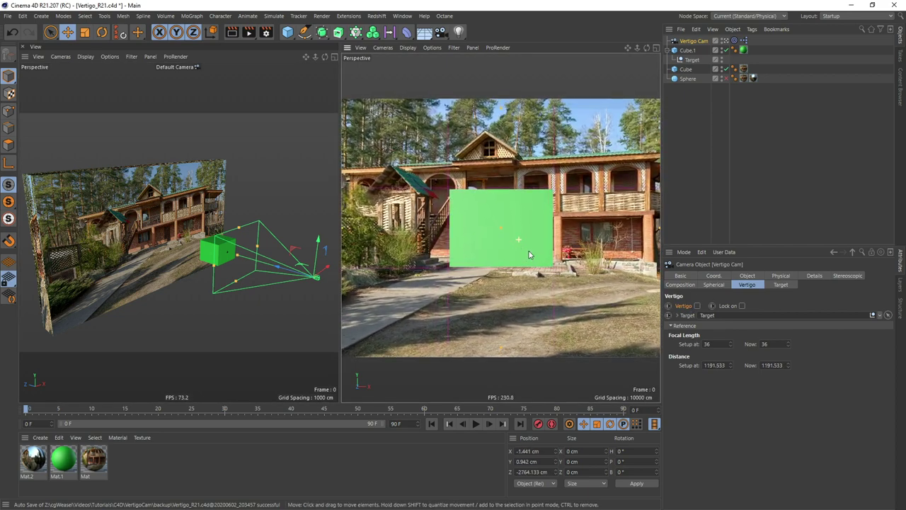
scroll(530, 255, "down", 2)
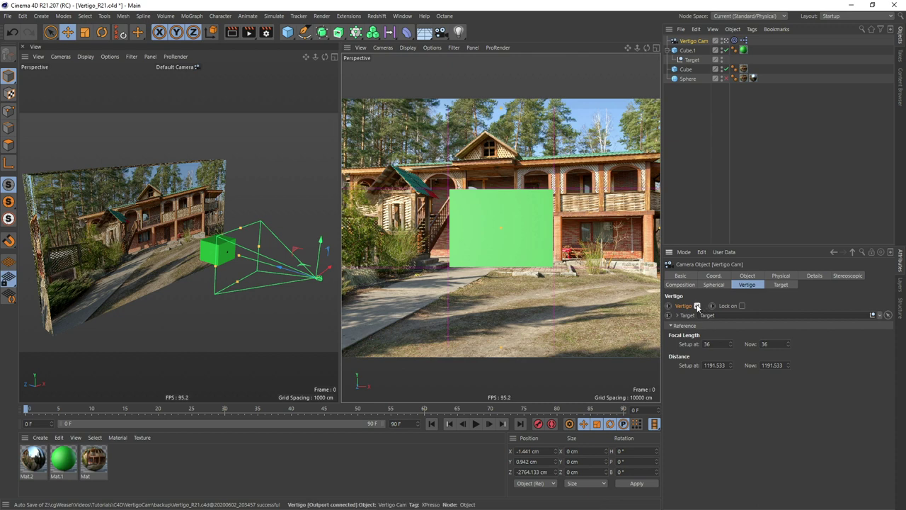
Enable Vertigo and push the camera toward the cube, reaching focal length 24.51, distance 855.762.
left_click(698, 305)
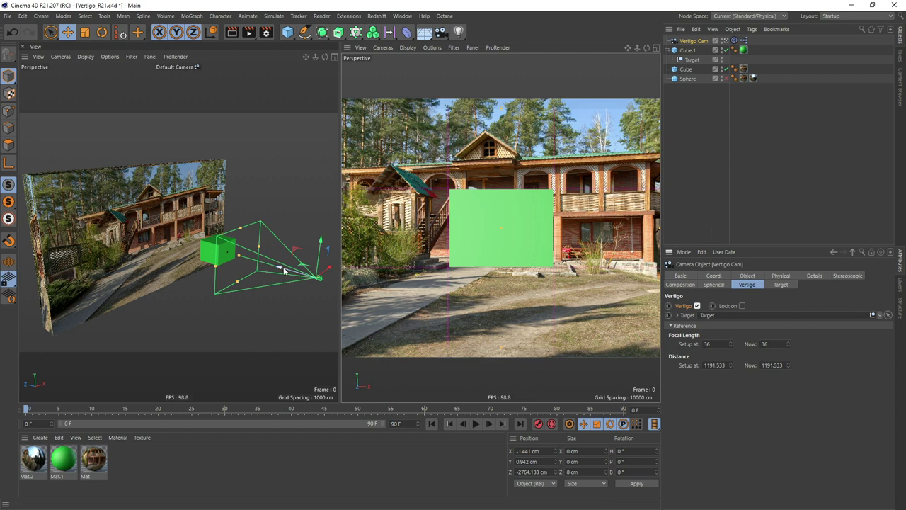
left_click_drag(284, 271, 250, 291)
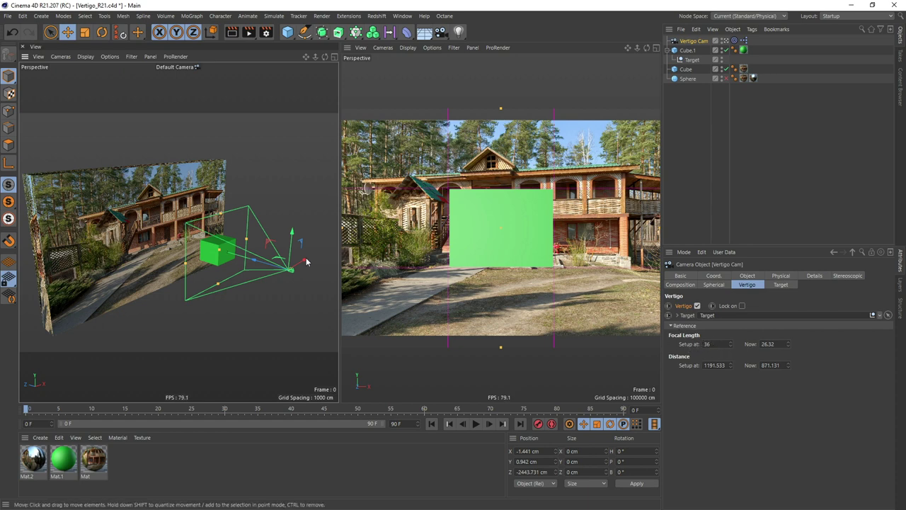
mouse_move(262, 263)
left_mouse_down()
mouse_move(273, 266)
mouse_move(248, 267)
left_mouse_up()
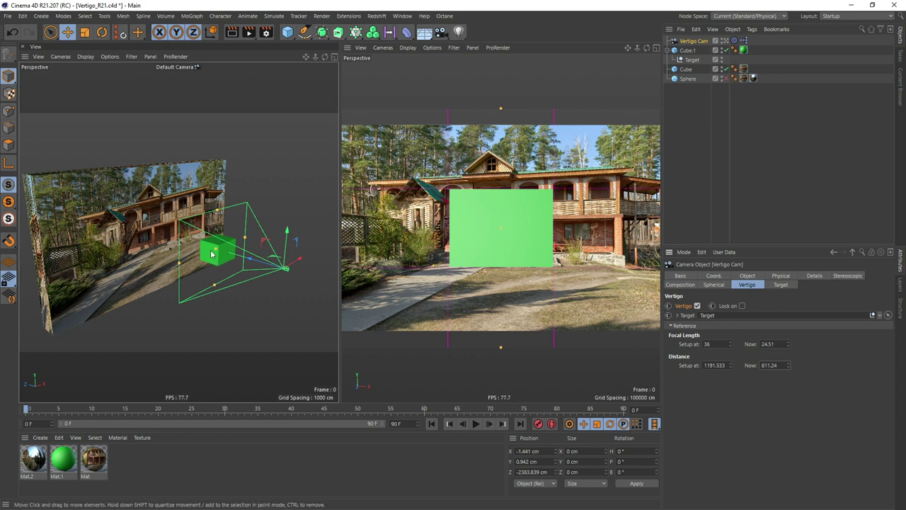
left_click_drag(280, 266, 304, 275)
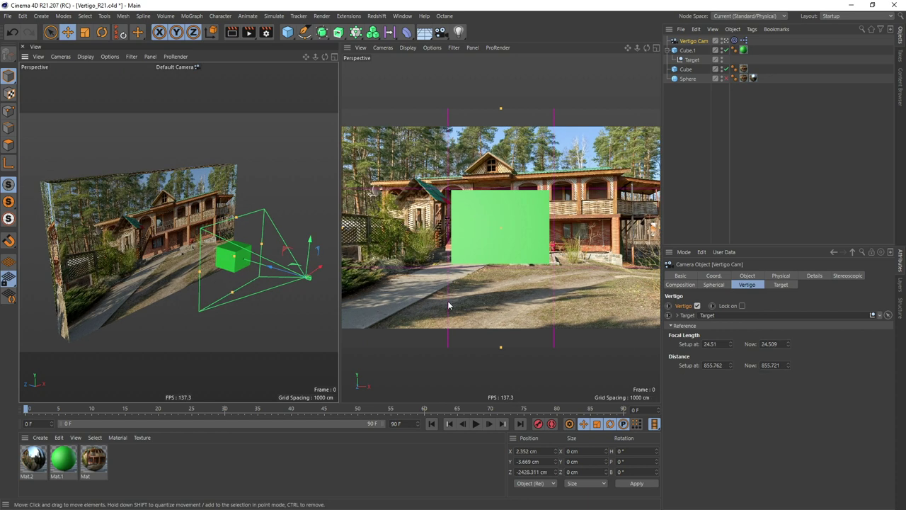
Lock the camera onto its target and slide it sideways to X −56.733 cm.
left_click(742, 307)
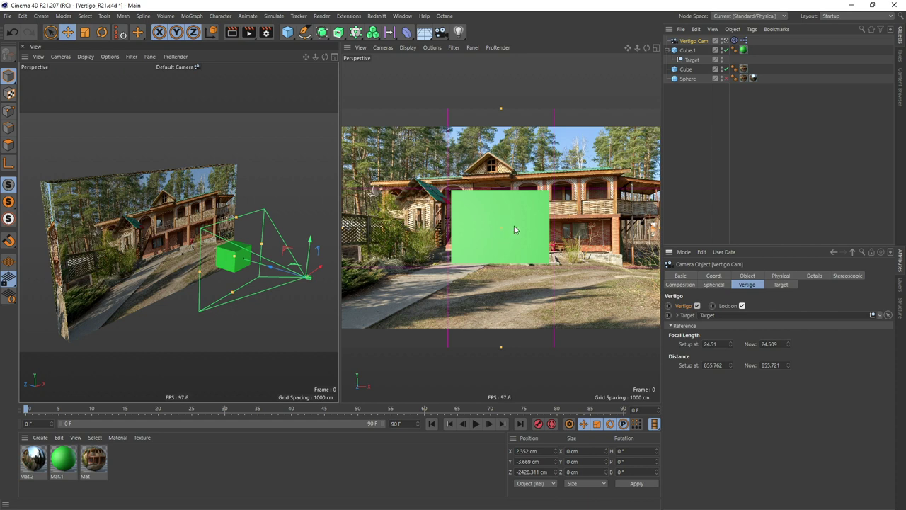
left_click(734, 41)
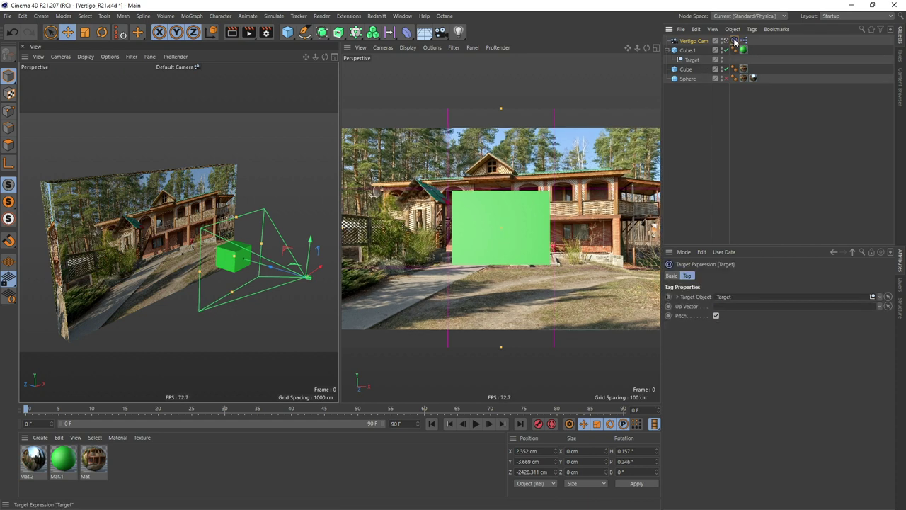
left_click(711, 41)
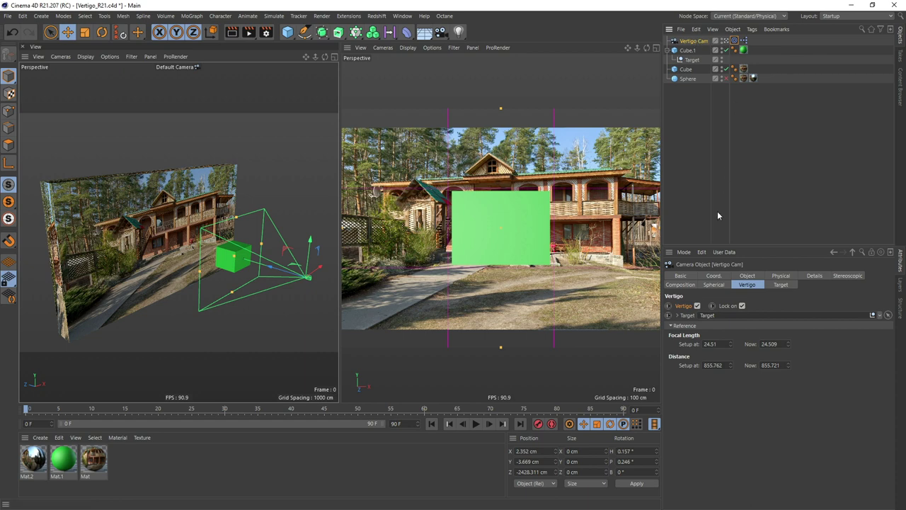
left_click_drag(321, 268, 316, 272)
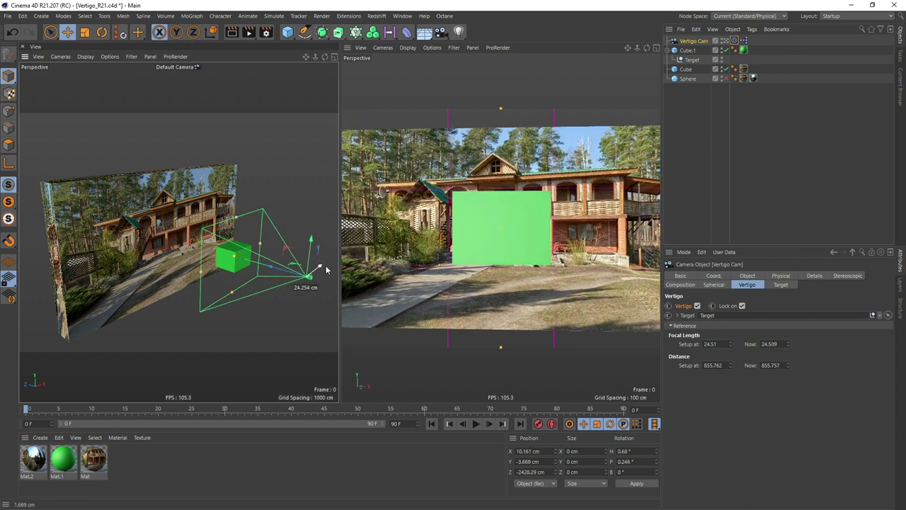
left_click_drag(325, 269, 347, 282)
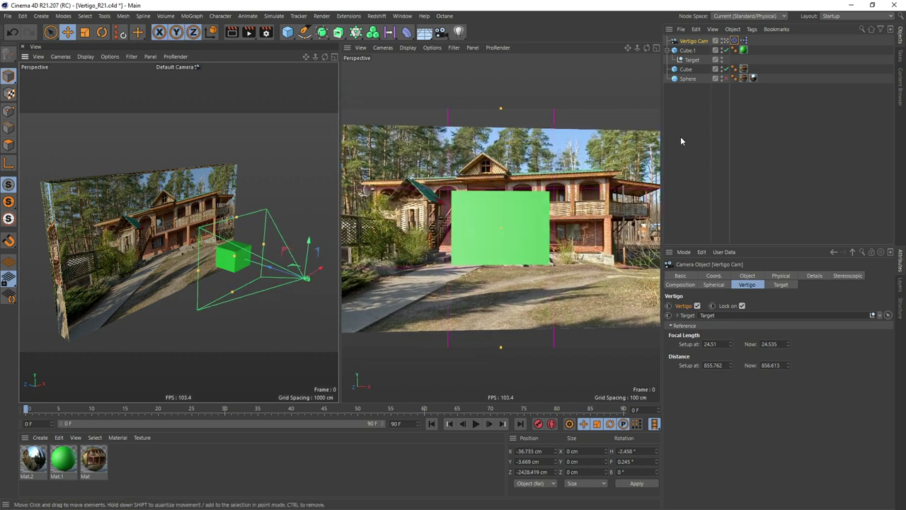
Slide the Vertigo Cam along X to 47.609 cm, swinging it around the target.
left_click(703, 99)
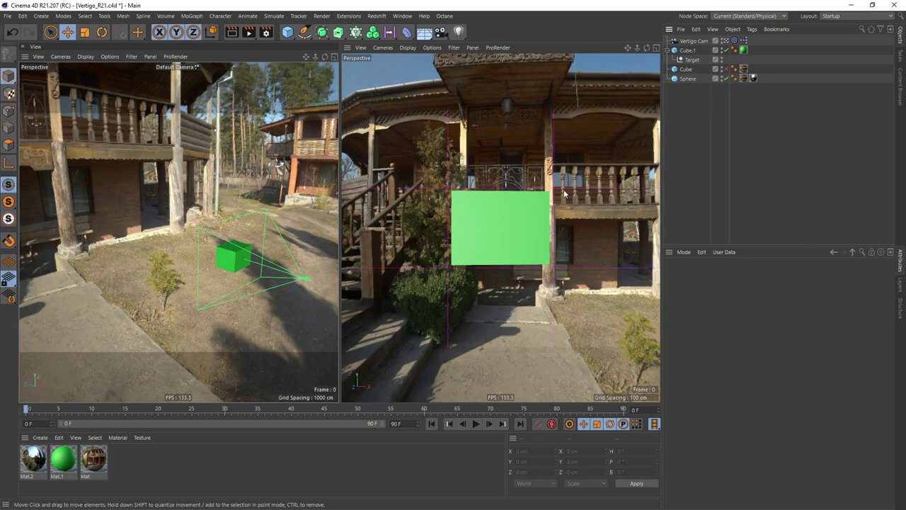
left_click(694, 41)
left_click_drag(321, 271, 332, 248)
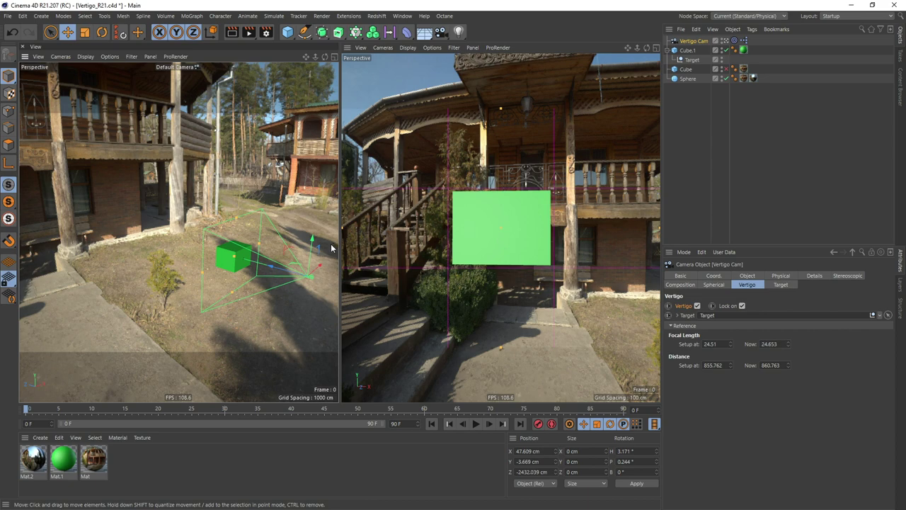
Unlock the target and dolly the camera back to focal length 30.38, distance 996.651.
left_click(742, 305)
left_click_drag(284, 273, 295, 286)
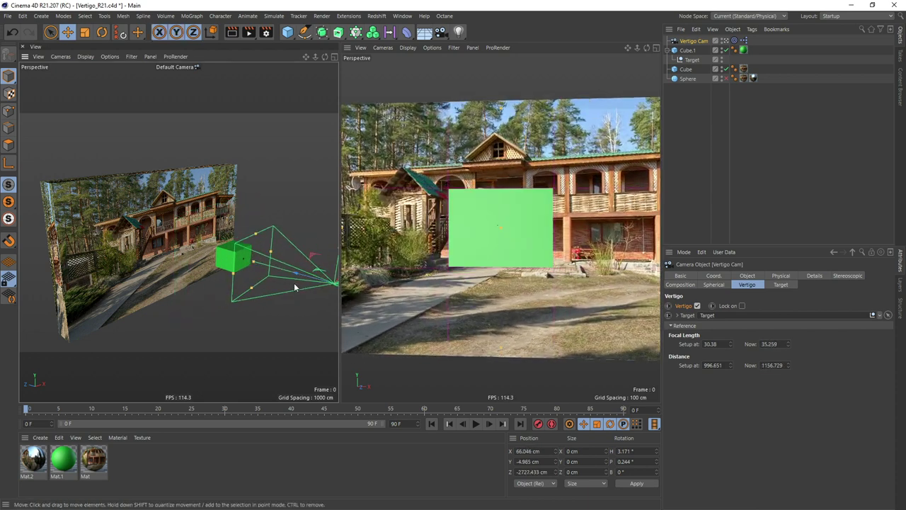